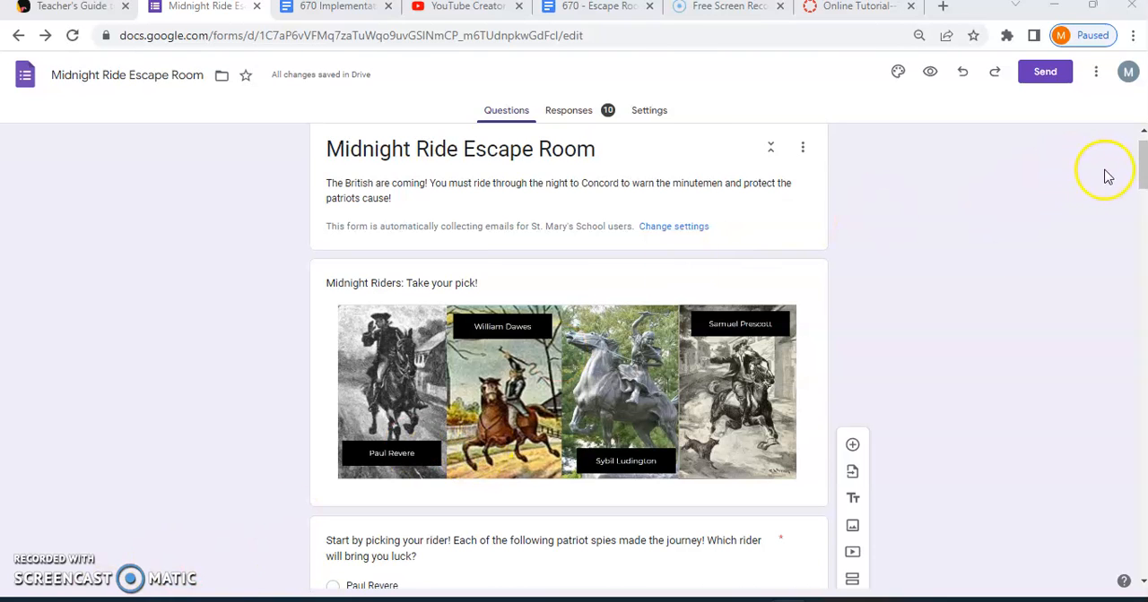
Review the form from the rider choice through the section 2 puzzle questions to the secret code question.
scroll(1141, 174, "down", 5)
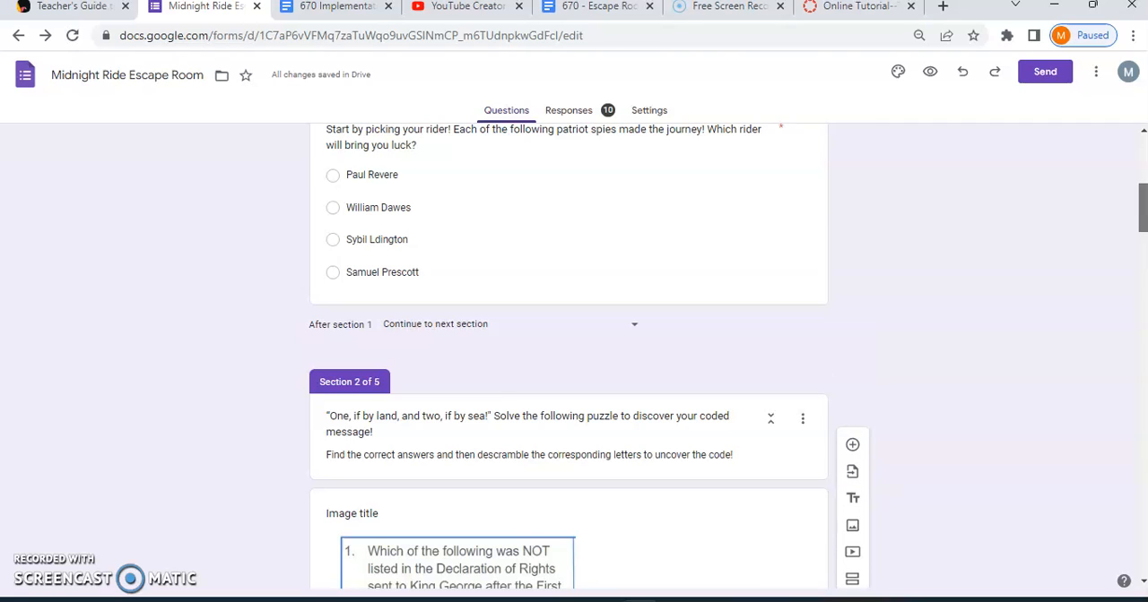
scroll(1141, 193, "up", 2)
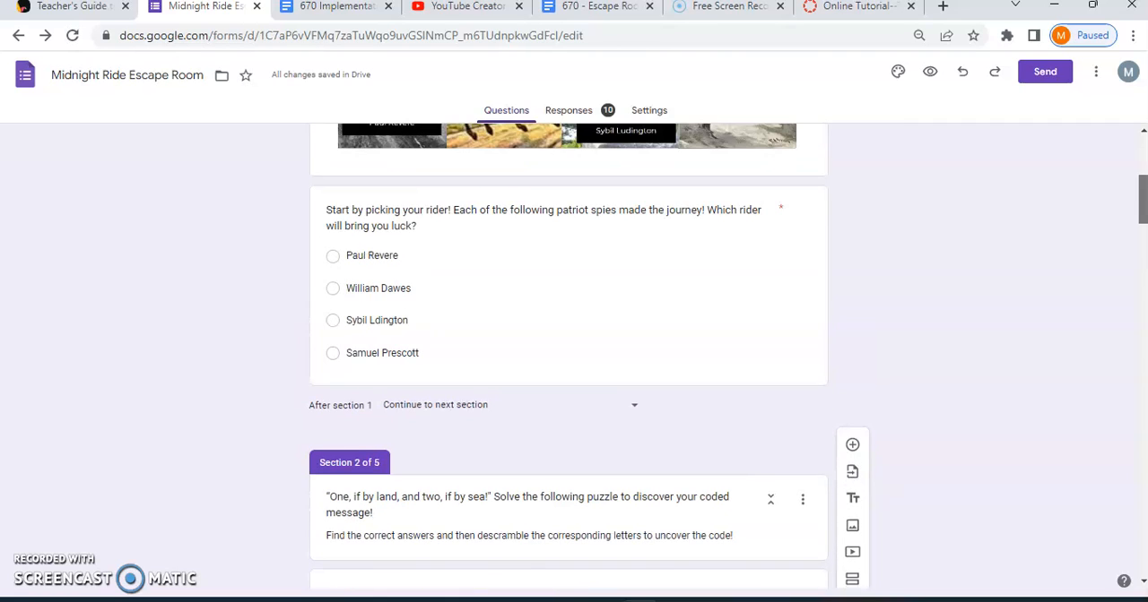
scroll(568, 358, "down", 2)
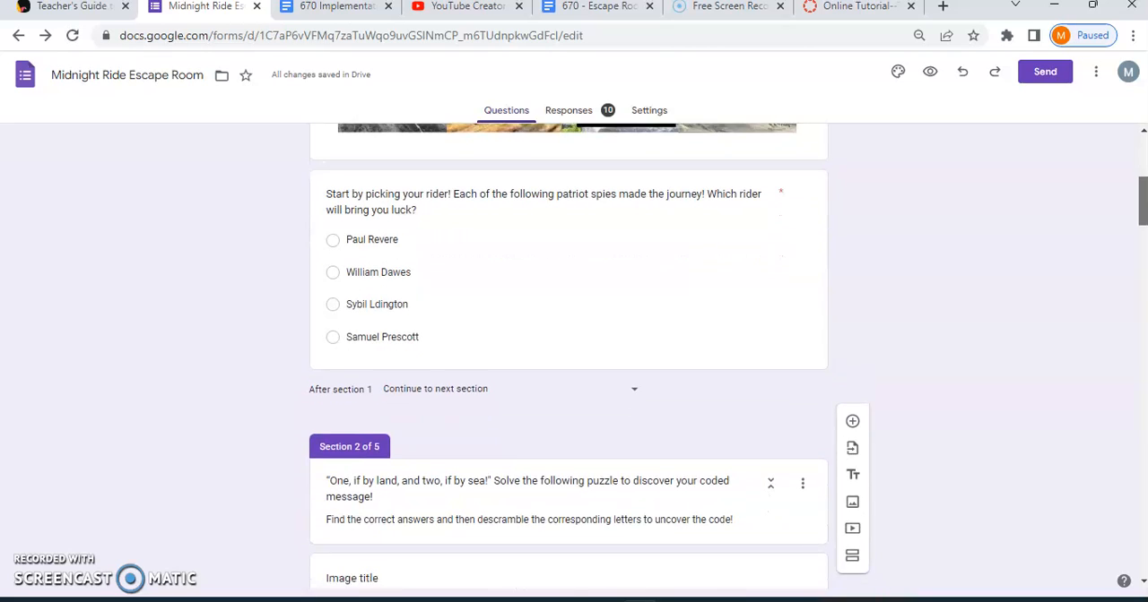
scroll(568, 359, "down", 3)
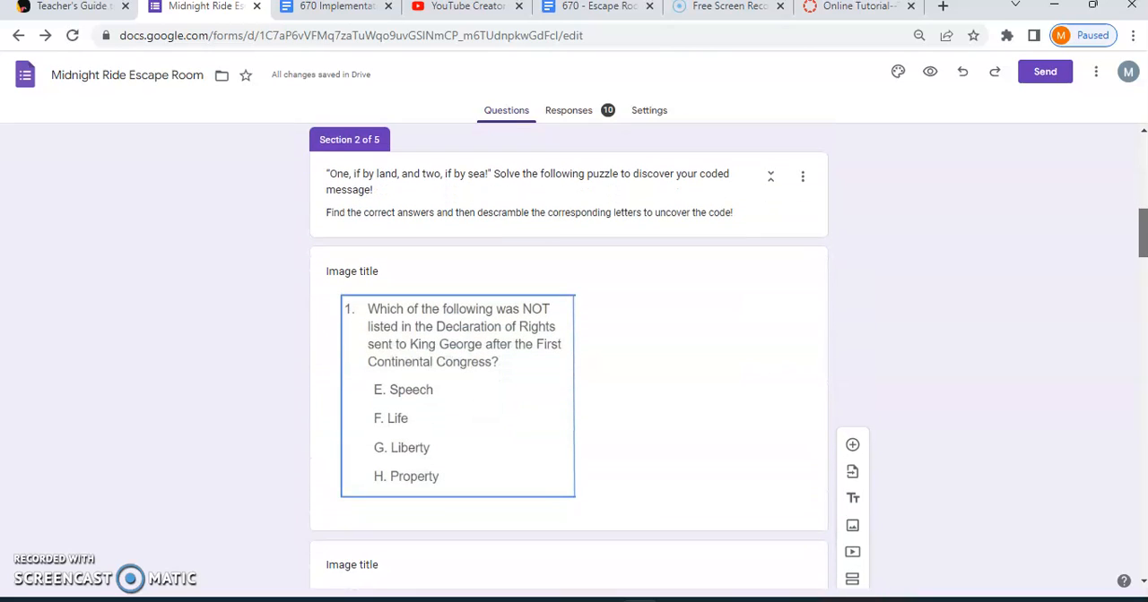
scroll(569, 359, "down", 1)
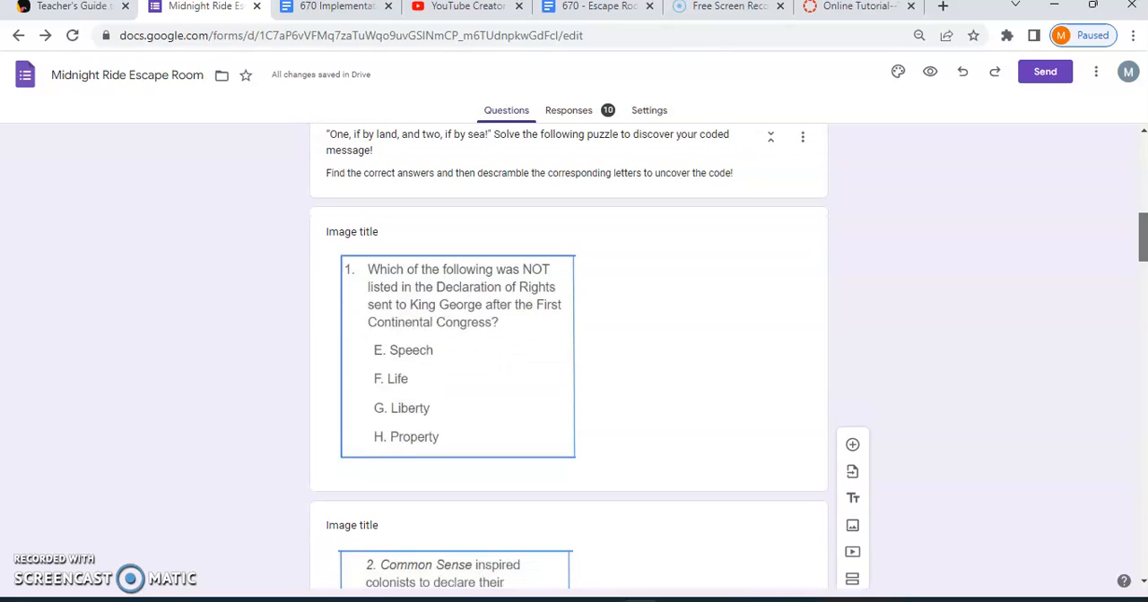
scroll(569, 359, "down", 5)
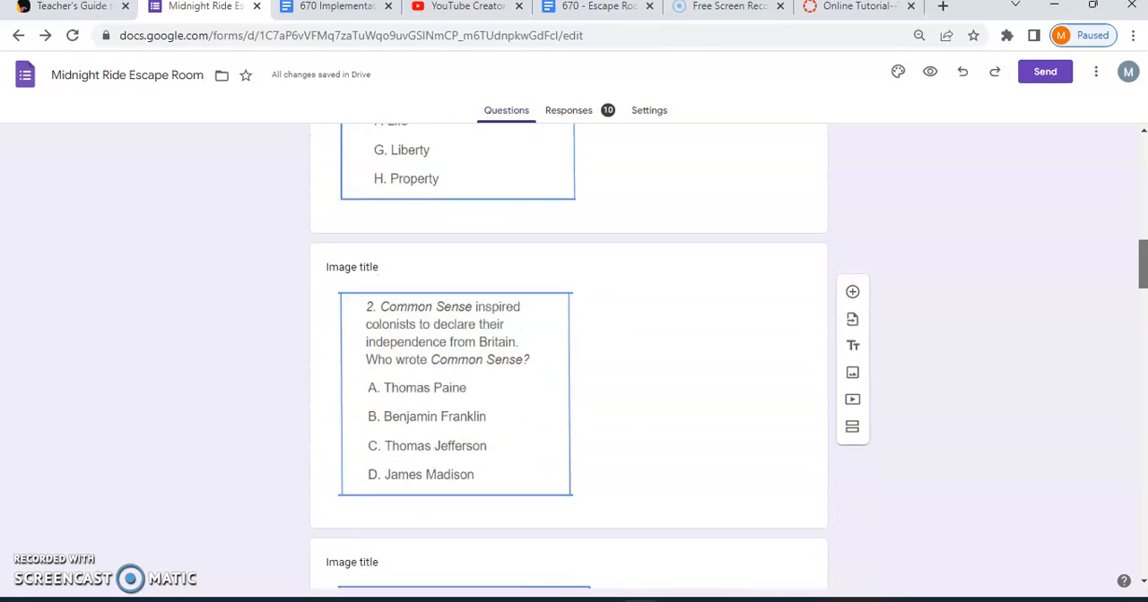
left_click_drag(1144, 285, 1144, 254)
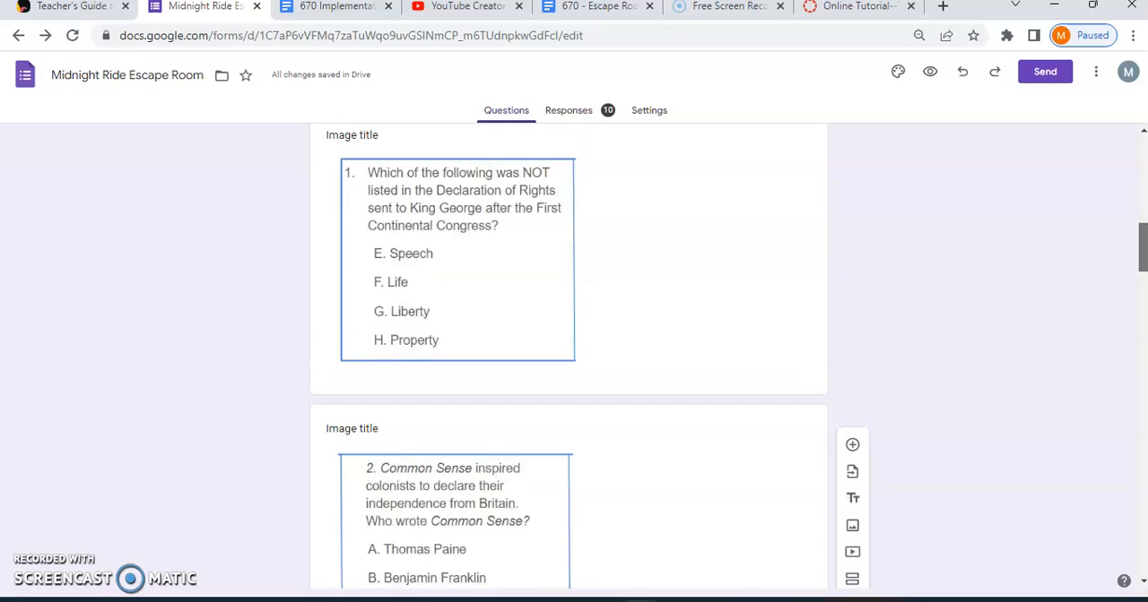
left_click_drag(1144, 254, 1144, 322)
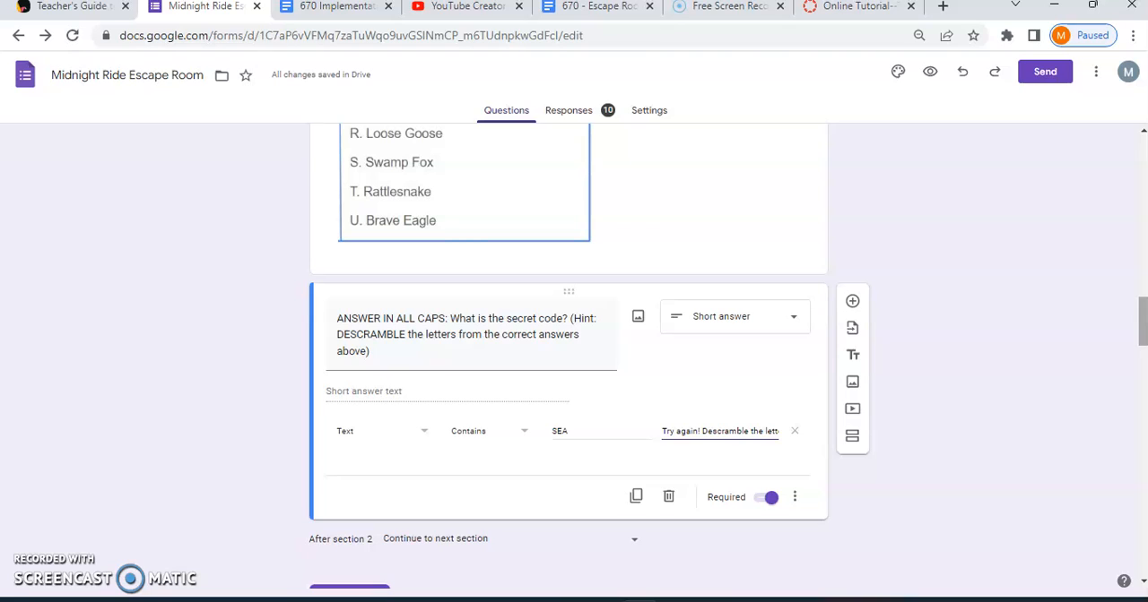
Examine the secret code question's response validation options, keeping the type Text and the condition Contains.
left_click(796, 499)
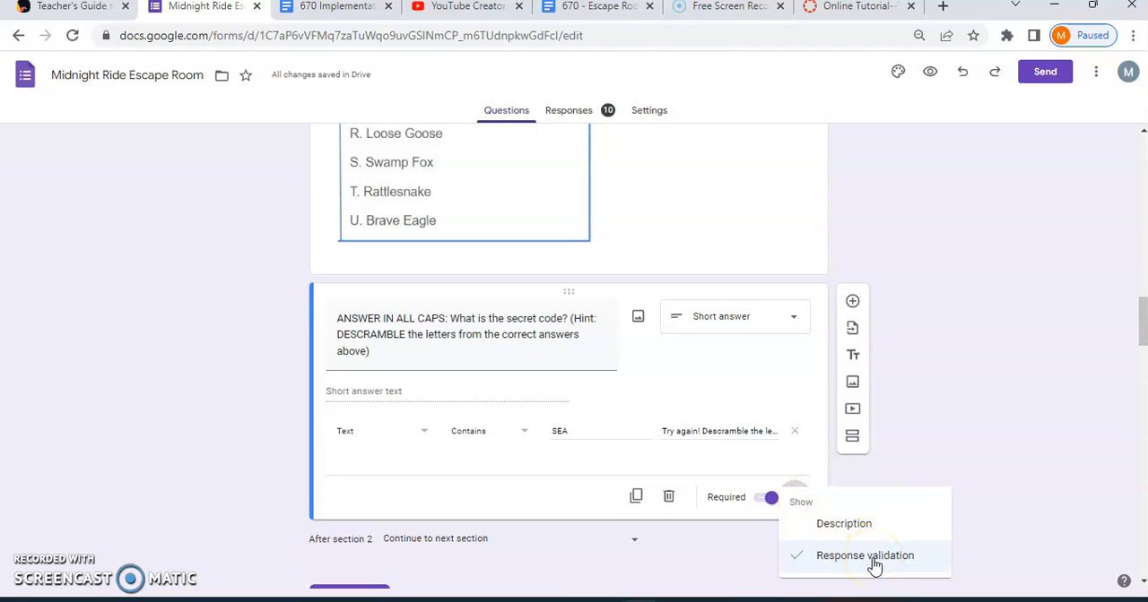
left_click(425, 437)
left_click(425, 438)
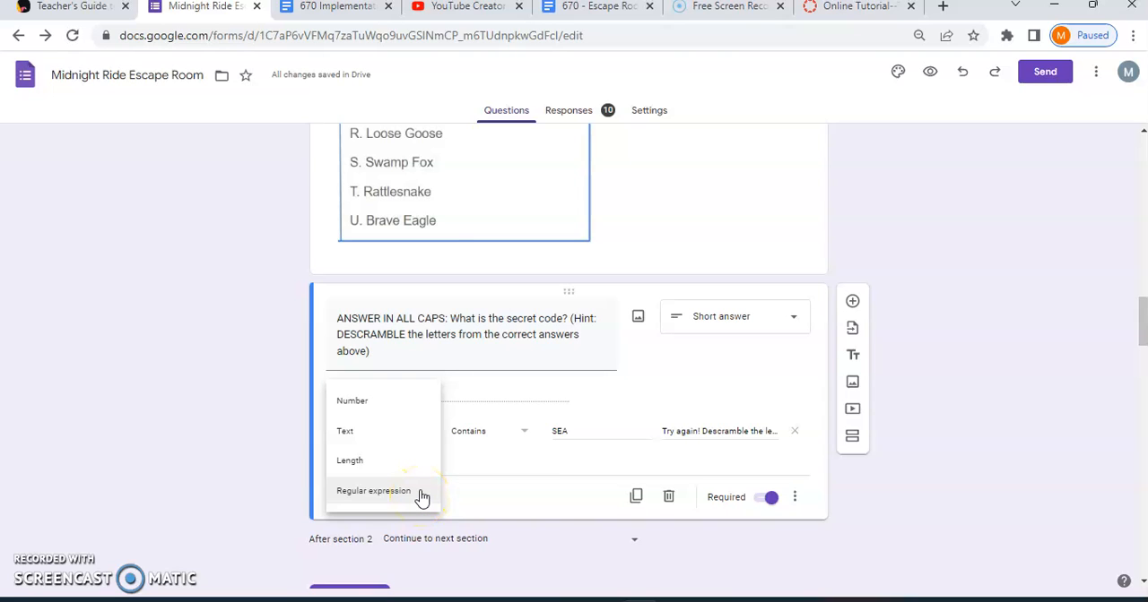
left_click(391, 435)
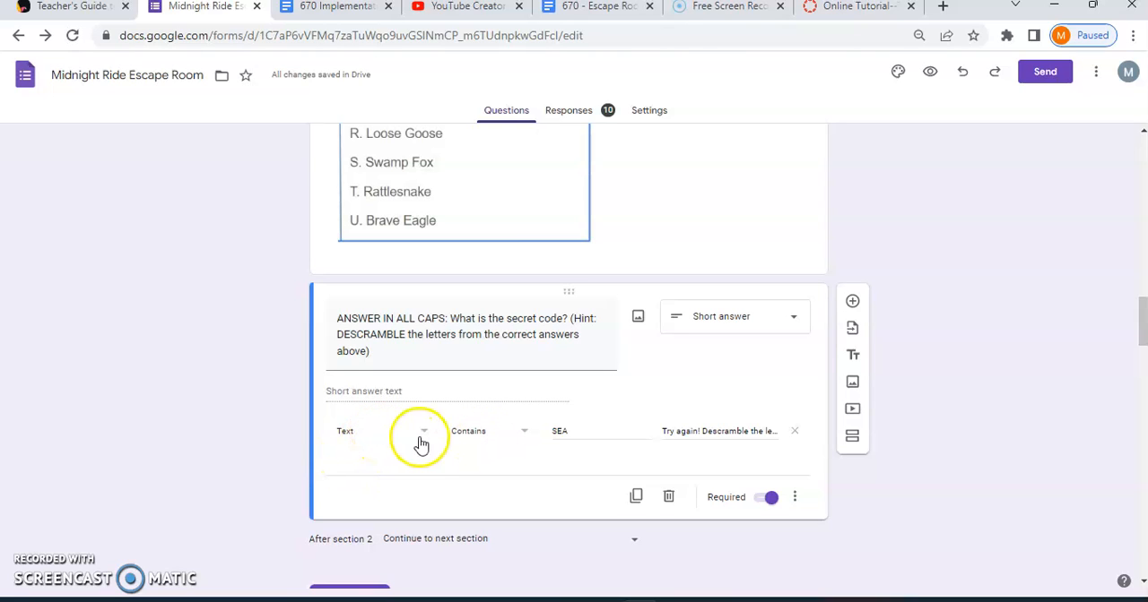
left_click(505, 434)
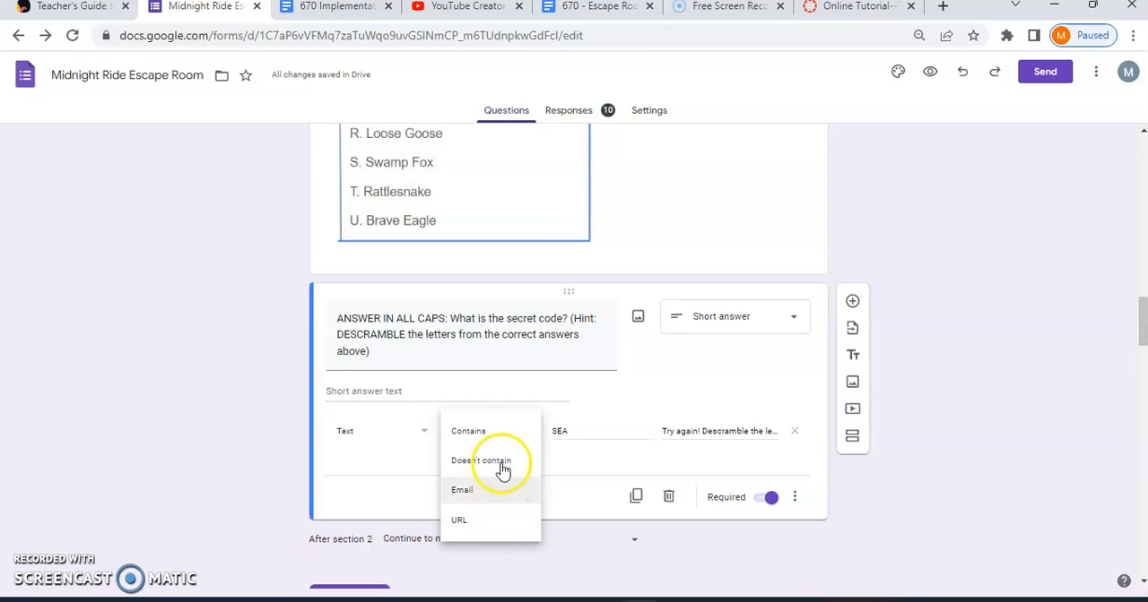
left_click(500, 436)
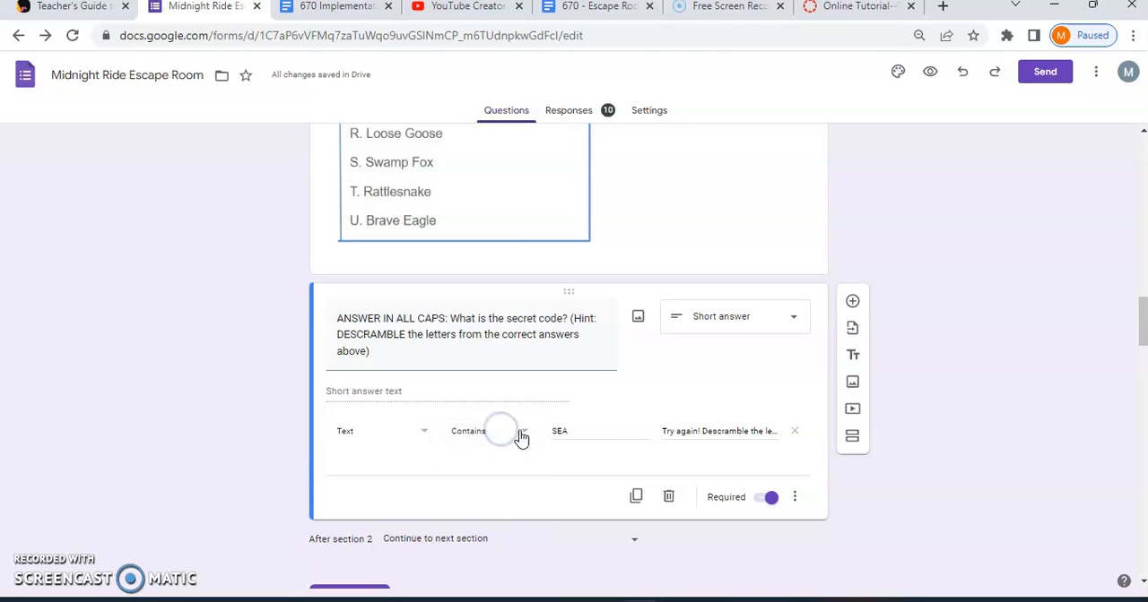
Inspect the secret code question's expected answer and read its custom error message to the end.
left_click(573, 431)
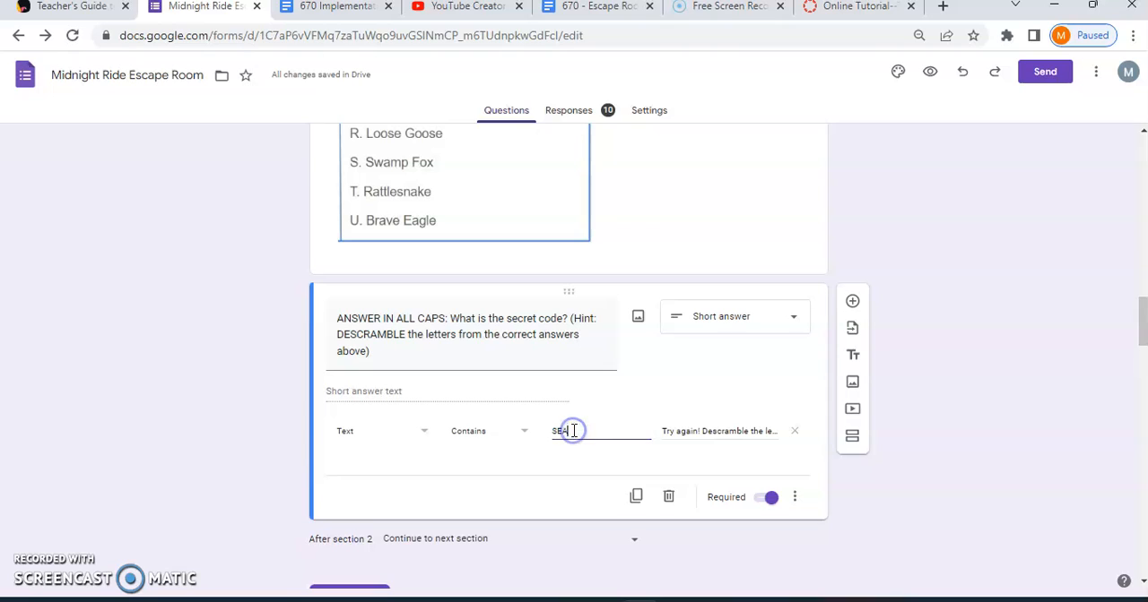
left_click(671, 436)
left_click(689, 436)
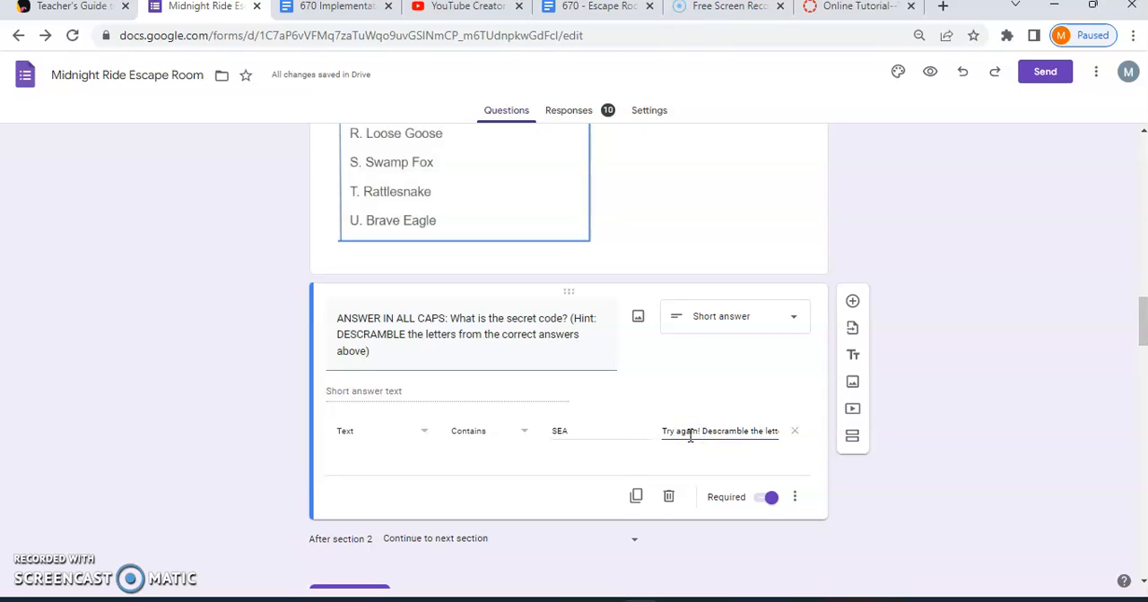
left_click(699, 432)
left_click(701, 431)
key("Right")
key("Right")
key("Right")
key("Right")
key("Right")
key("Right")
key("Right")
key("Right")
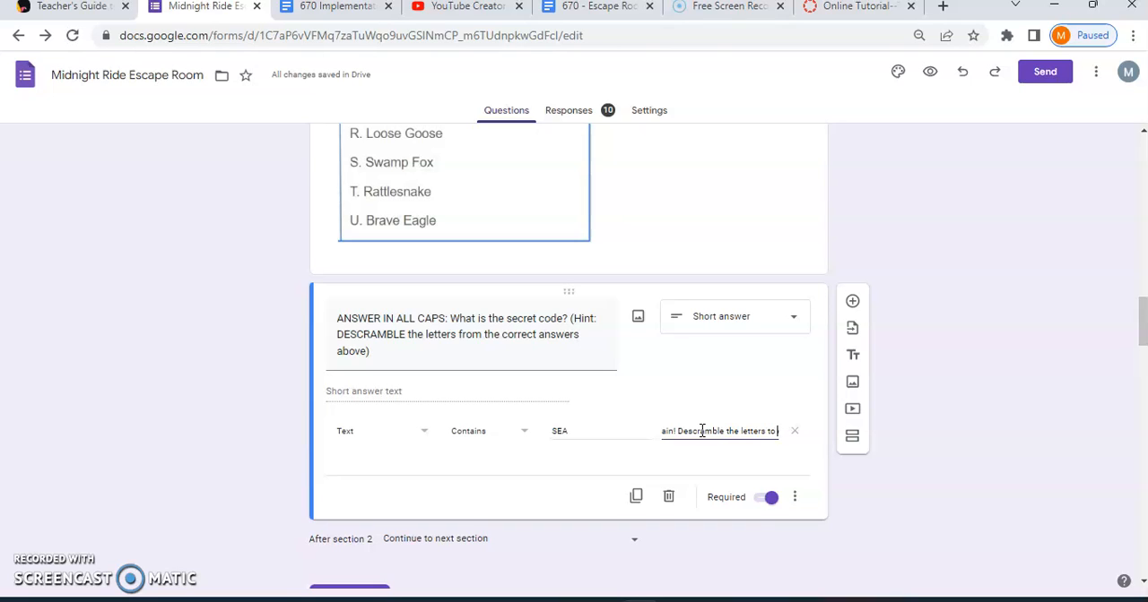
key("Left")
key("Left")
key("Right")
key("Right")
key("Right")
key("Right")
key("Right")
key("Right")
key("Right")
key("Right")
key("Right")
key("Right")
key("Right")
key("Right")
key("Right")
key("Right")
key("Right")
key("Right")
key("Right")
key("Right")
key("Right")
key("Right")
key("Right")
key("Right")
key("Right")
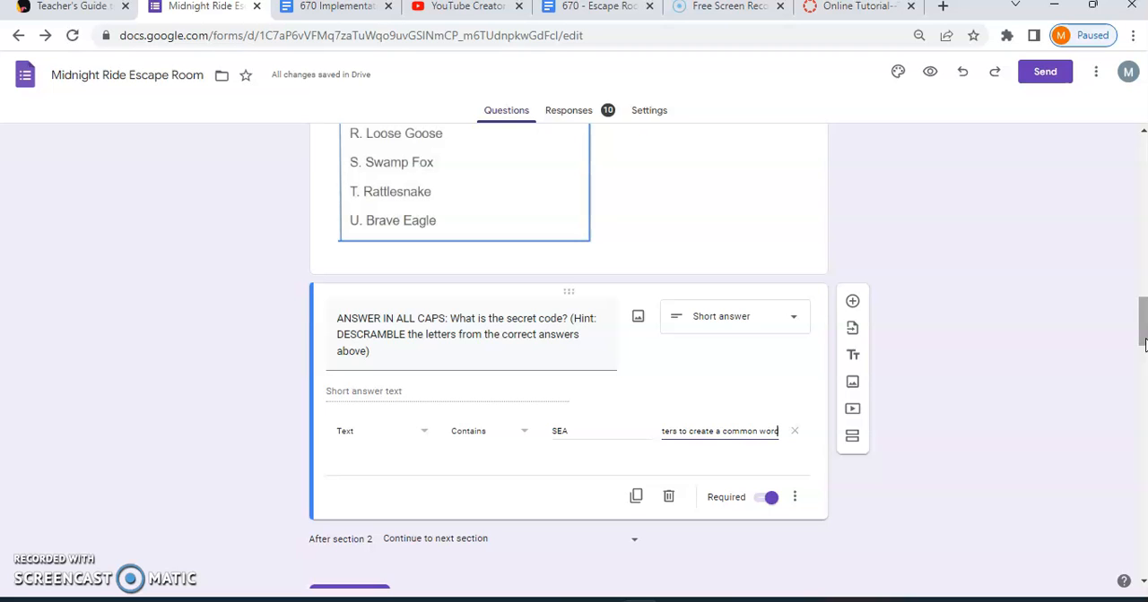
Examine the validation of the section 4 timeline code question, keeping the Equal to condition, and inspect its expected number.
left_click_drag(1143, 320, 1142, 527)
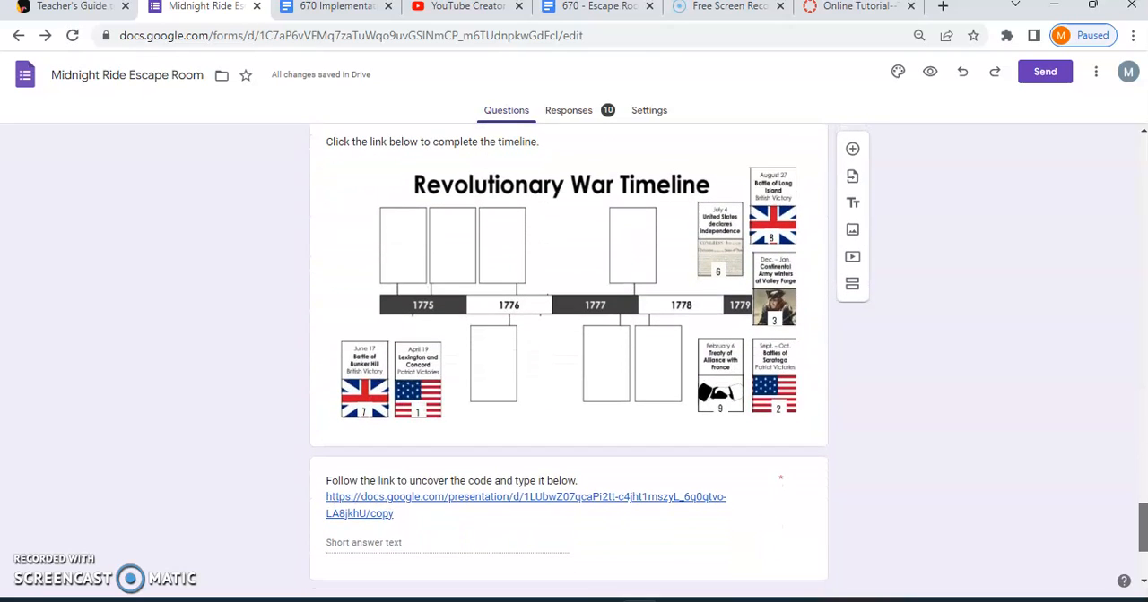
left_click_drag(1142, 528, 1142, 536)
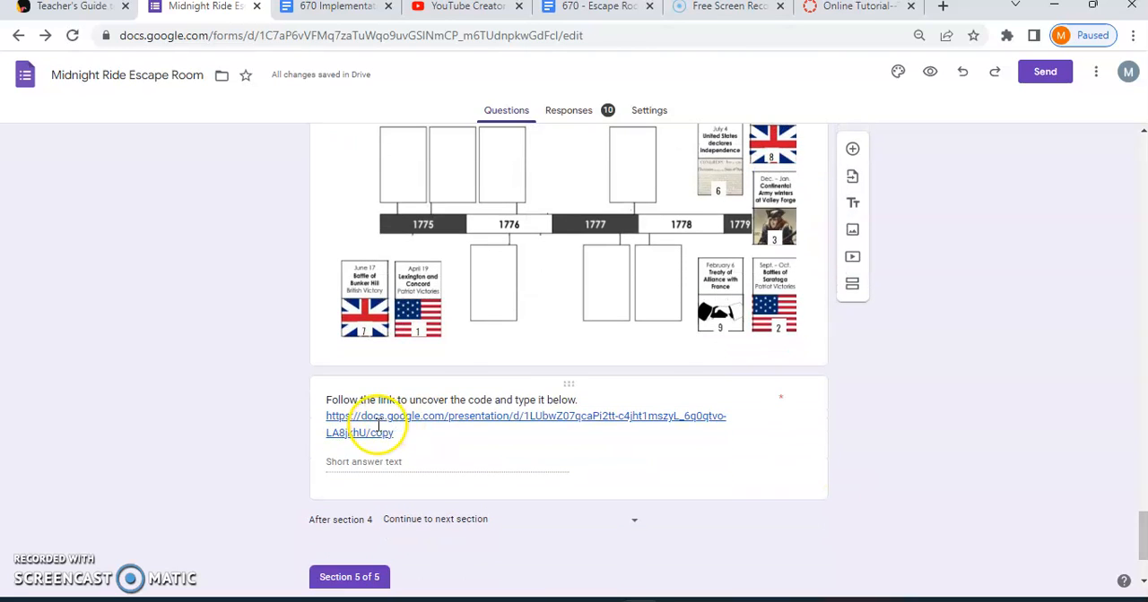
left_click(397, 468)
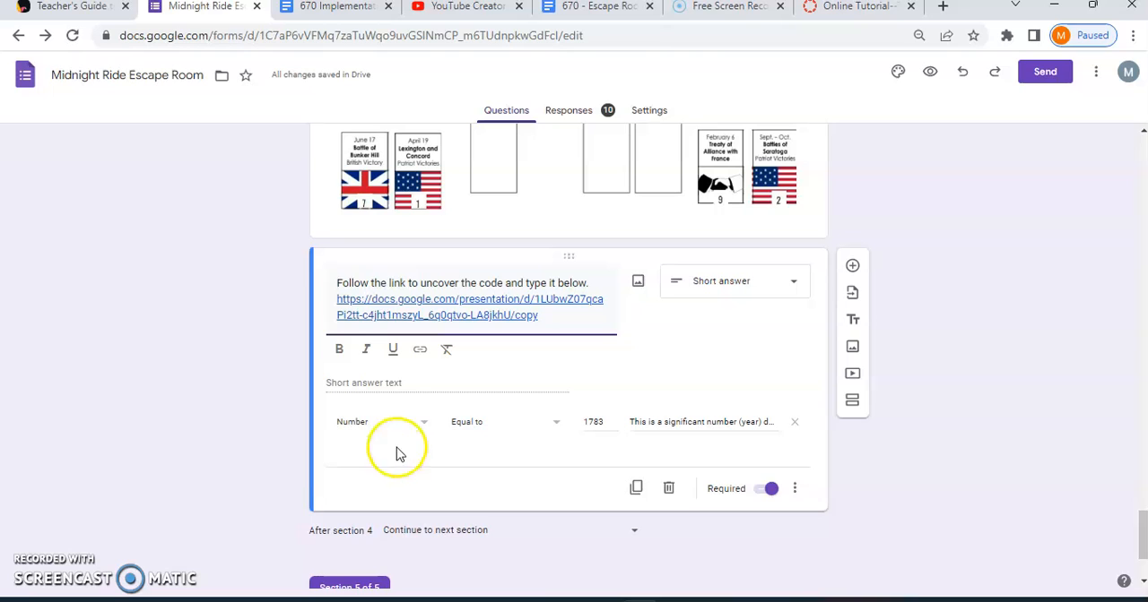
left_click(558, 433)
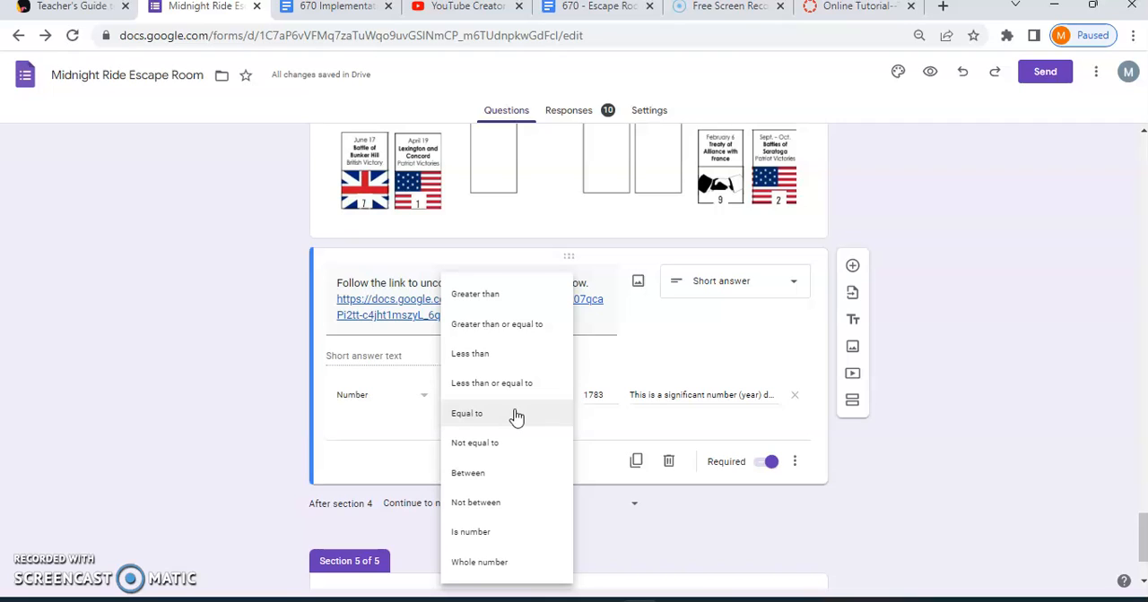
left_click(516, 415)
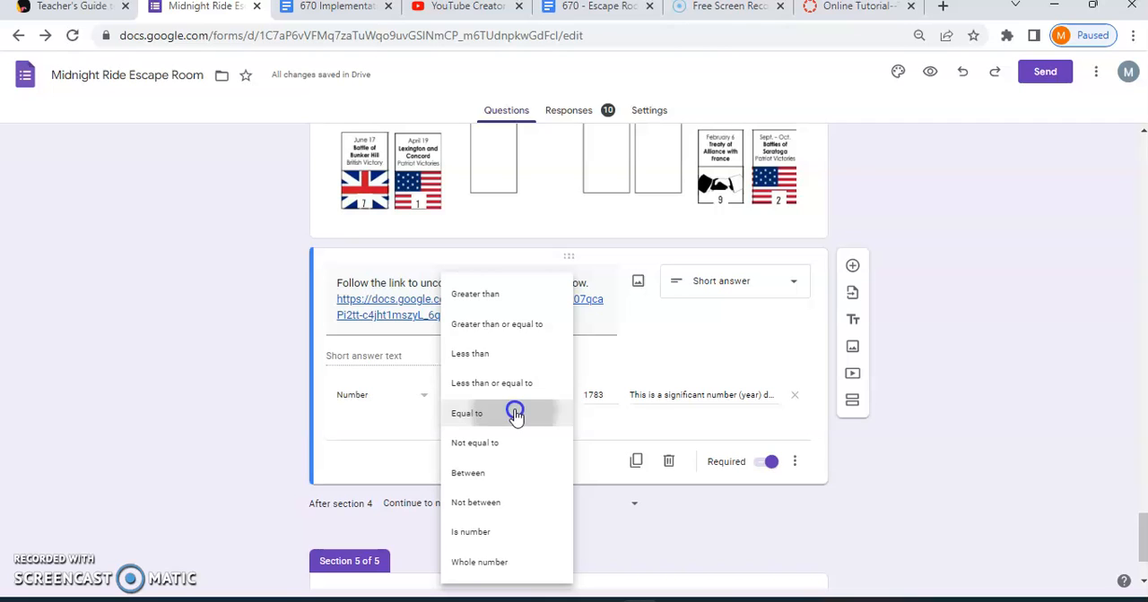
left_click(605, 397)
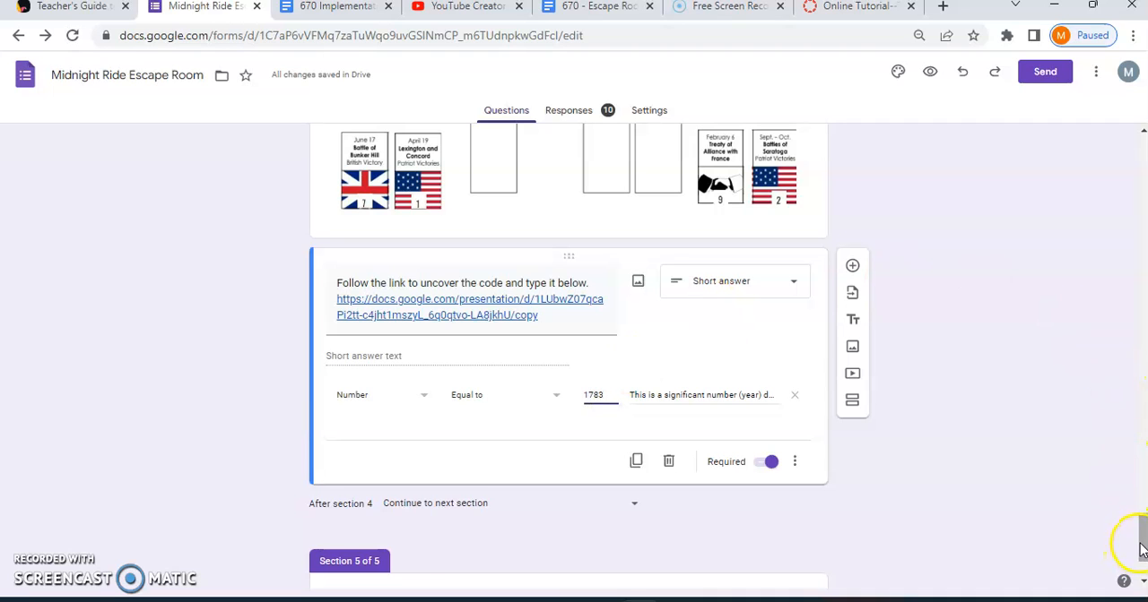
Look over the Revolutionary War timeline and read the code question's custom error message to the end.
left_click_drag(1140, 541, 1143, 525)
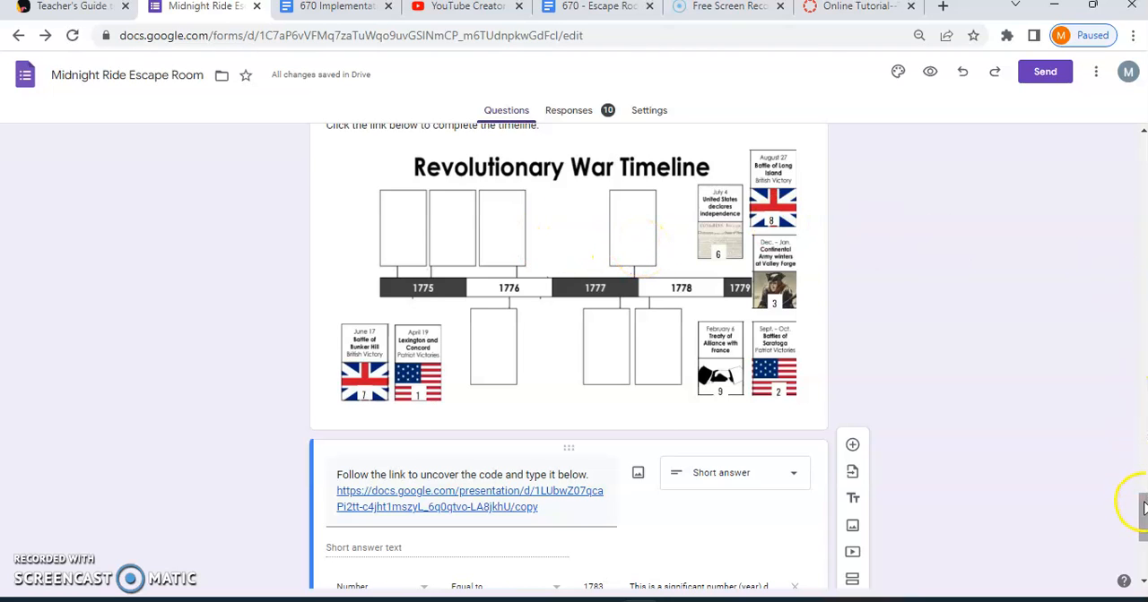
left_click_drag(1143, 508, 1144, 520)
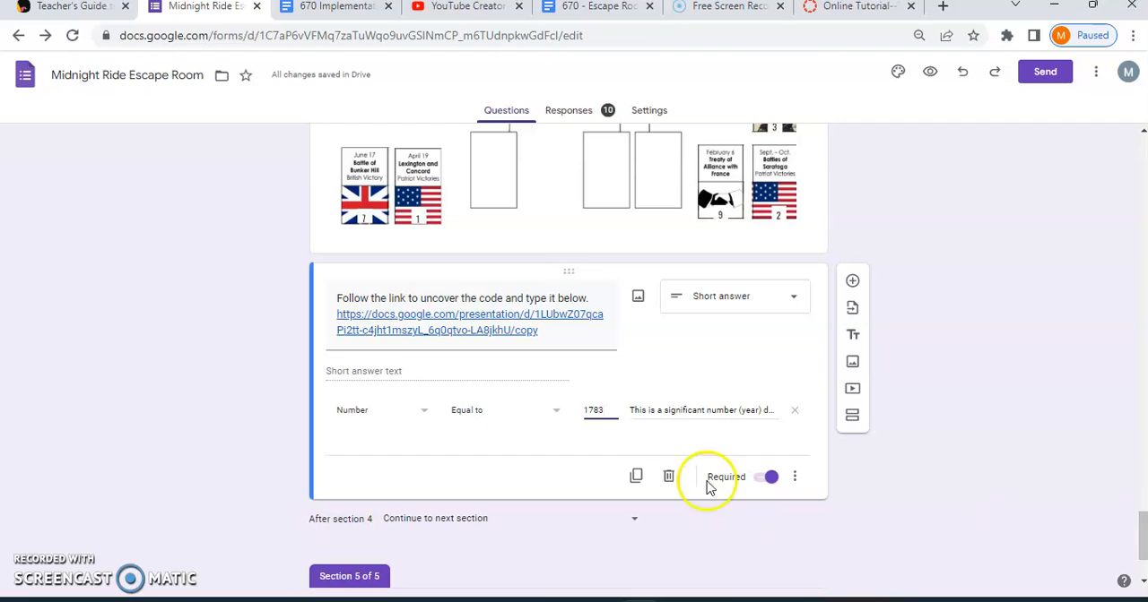
left_click(683, 413)
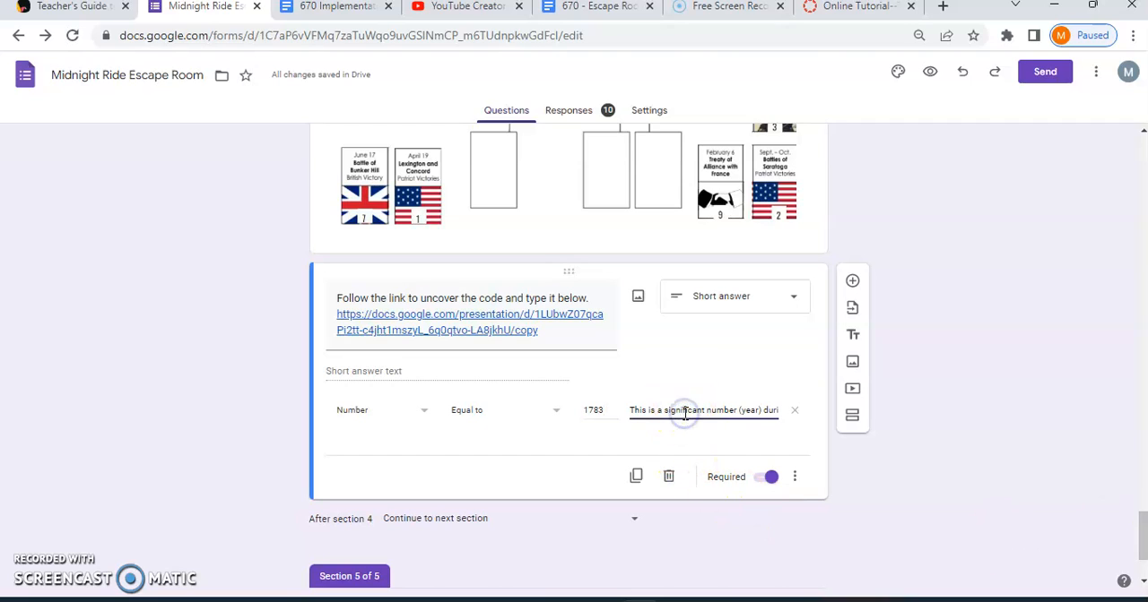
type("ng the Revolutionary War")
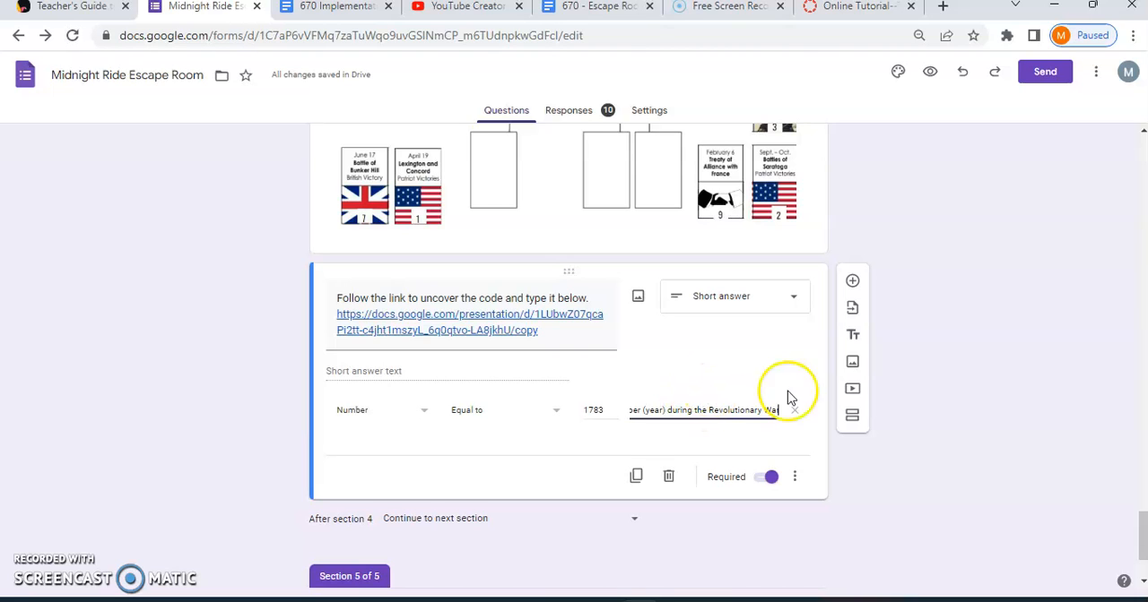
View the navigation choices after section 4, leaving Continue to next section selected.
left_click_drag(1140, 529, 1141, 538)
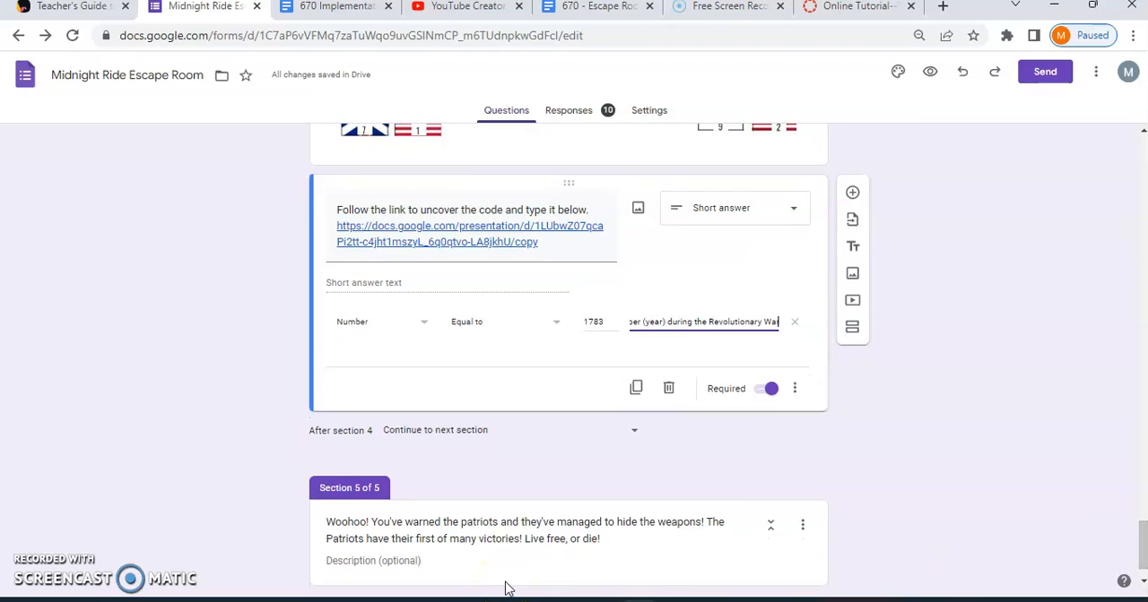
left_click(637, 436)
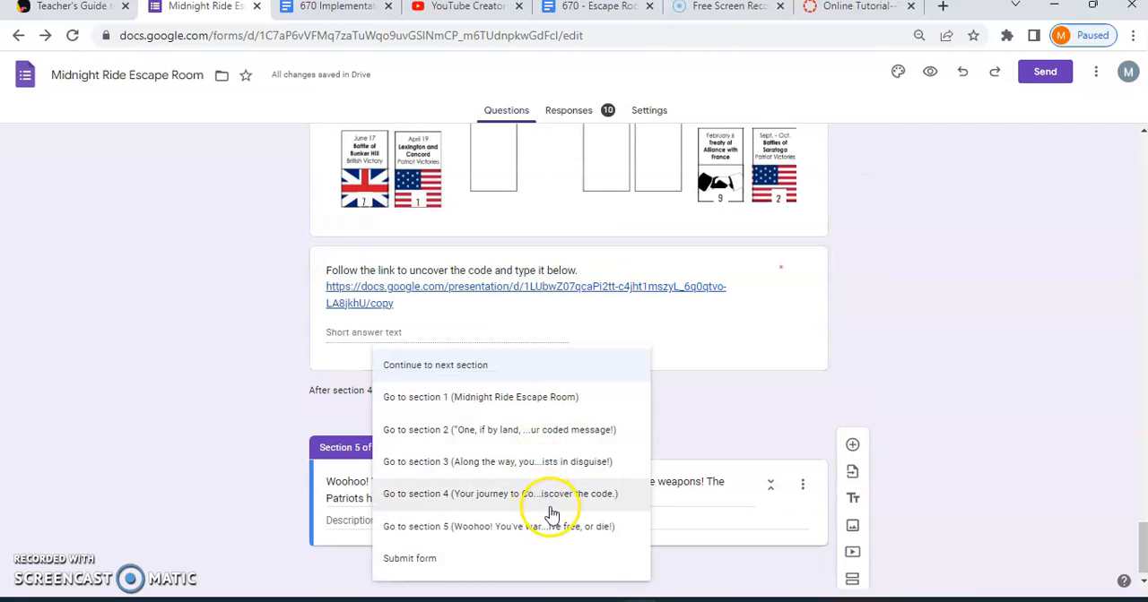
left_click(1088, 410)
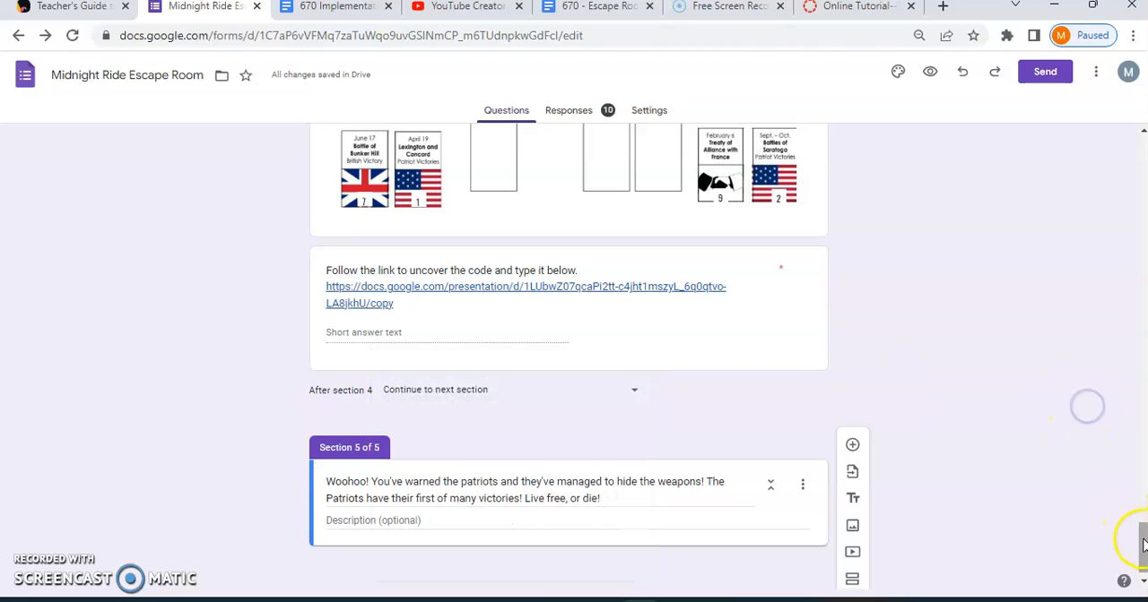
Open the section 3 question about the General at Valley Forge to examine its response validation.
left_click_drag(1142, 545, 1143, 472)
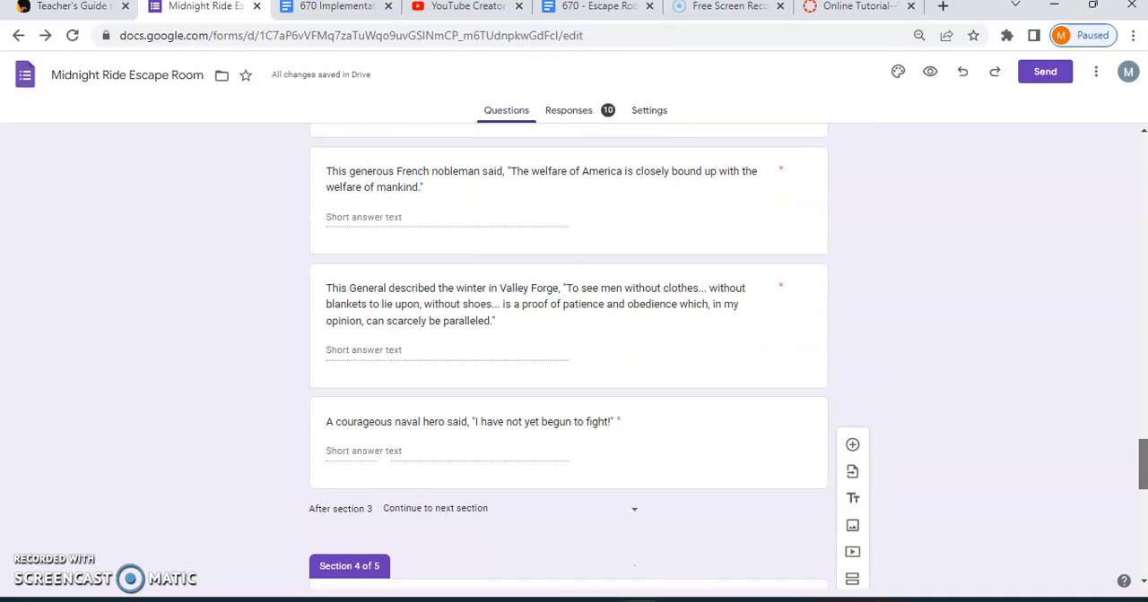
left_click(475, 352)
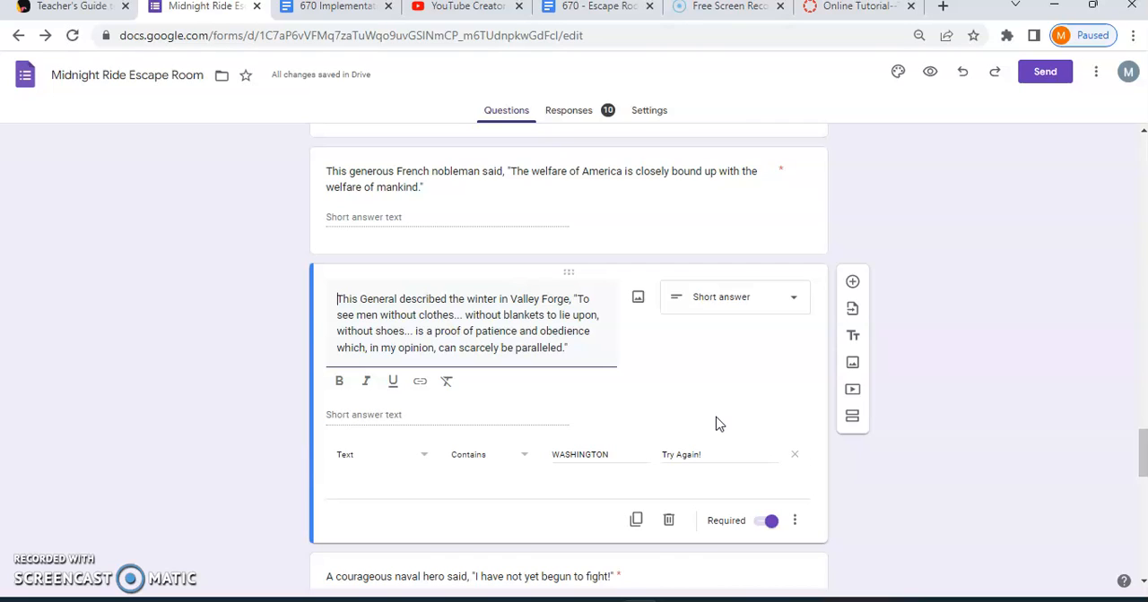
Preview the form, pick William Dawes as the rider and continue to the second page.
left_click(931, 81)
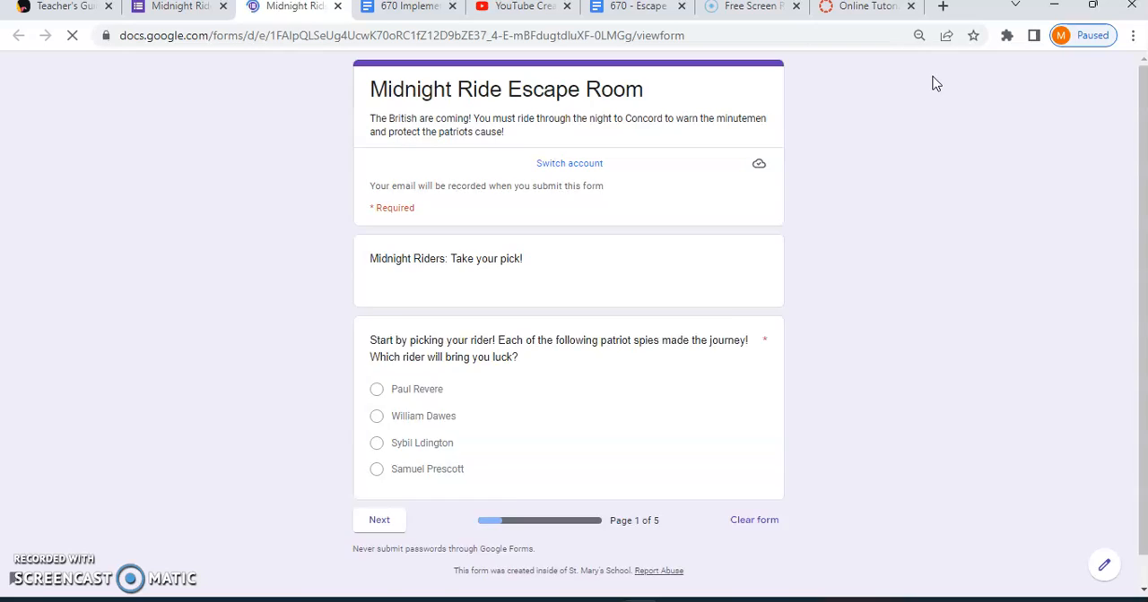
left_click_drag(1141, 134, 1144, 222)
left_click(377, 442)
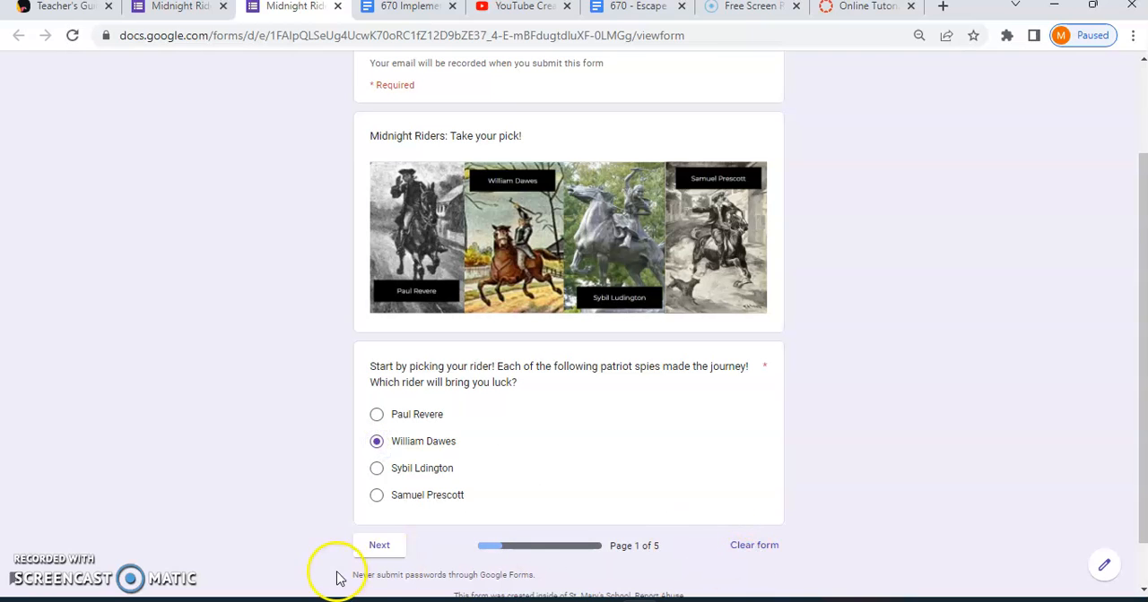
left_click(379, 547)
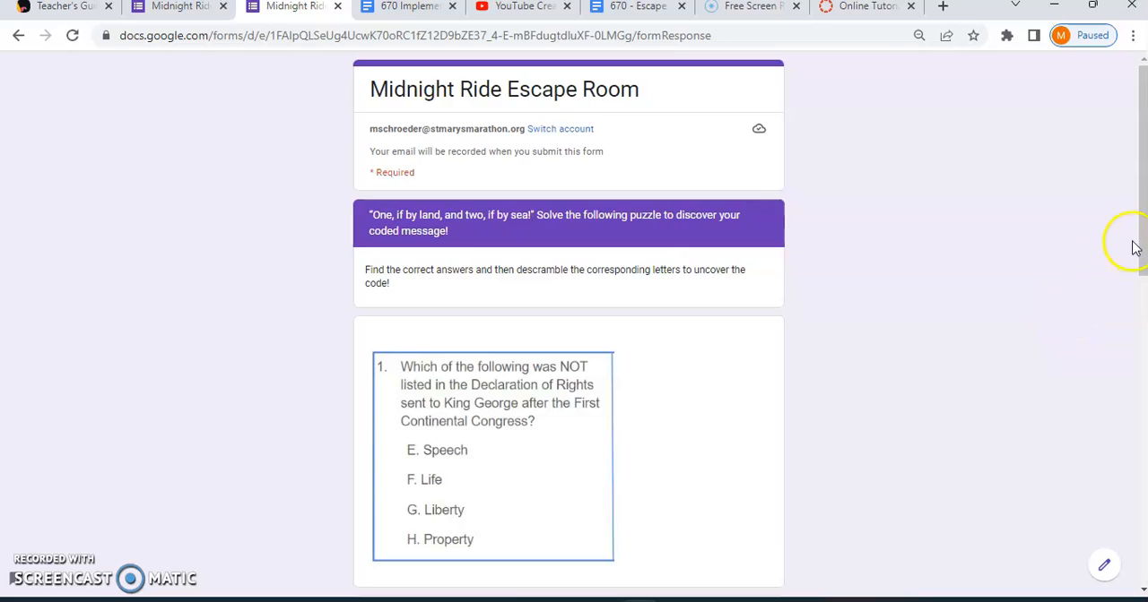
Answer the page 2 secret code question with EAS and try to continue to the following page.
left_click_drag(1135, 243, 1138, 503)
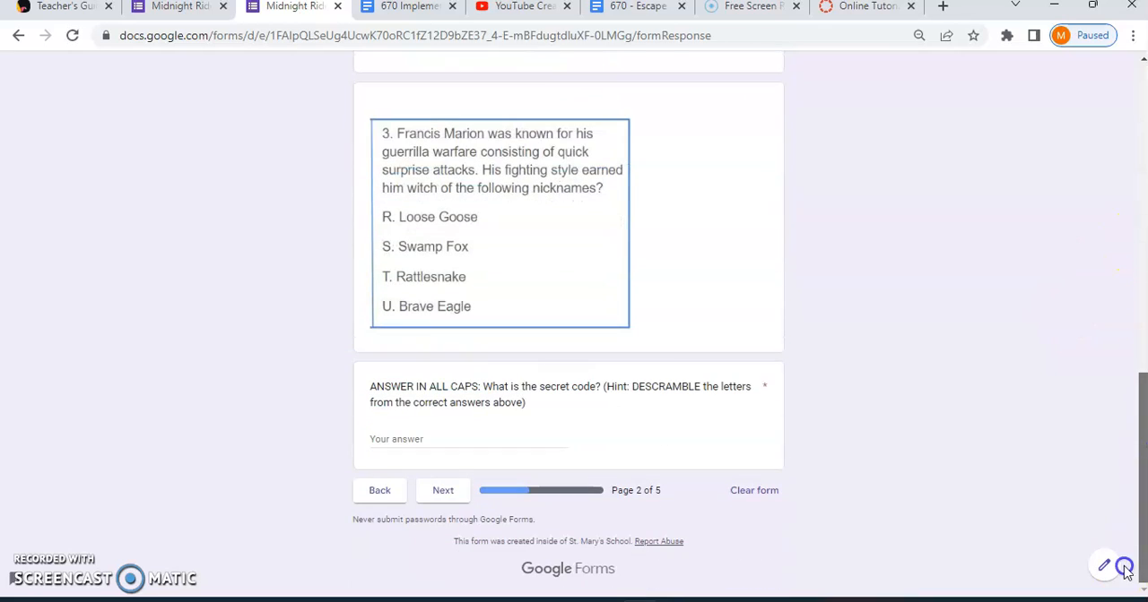
left_click(400, 438)
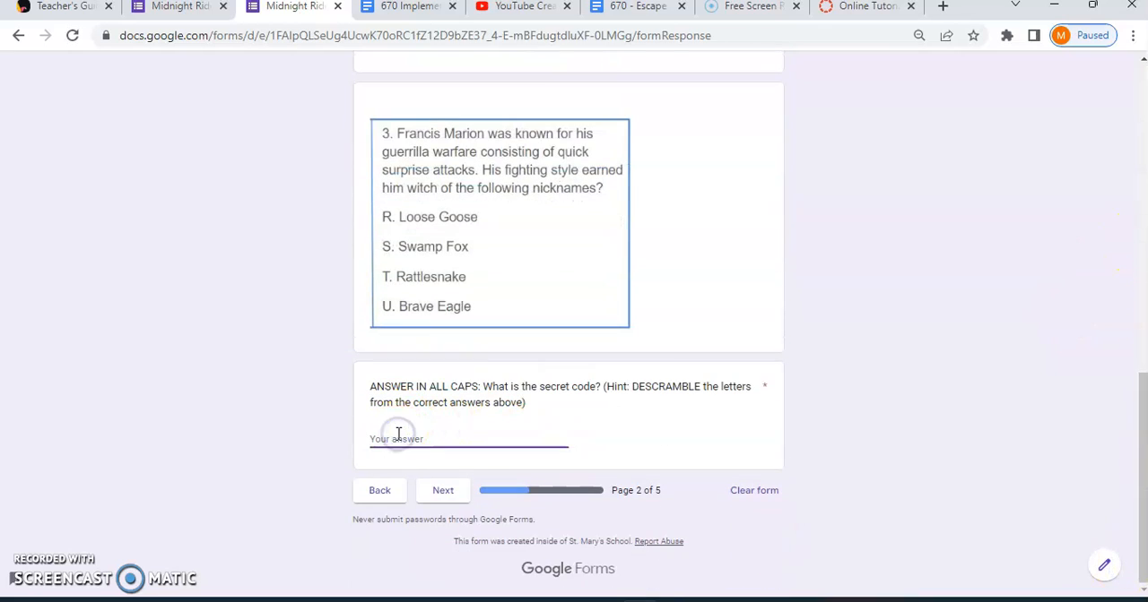
type("EAS")
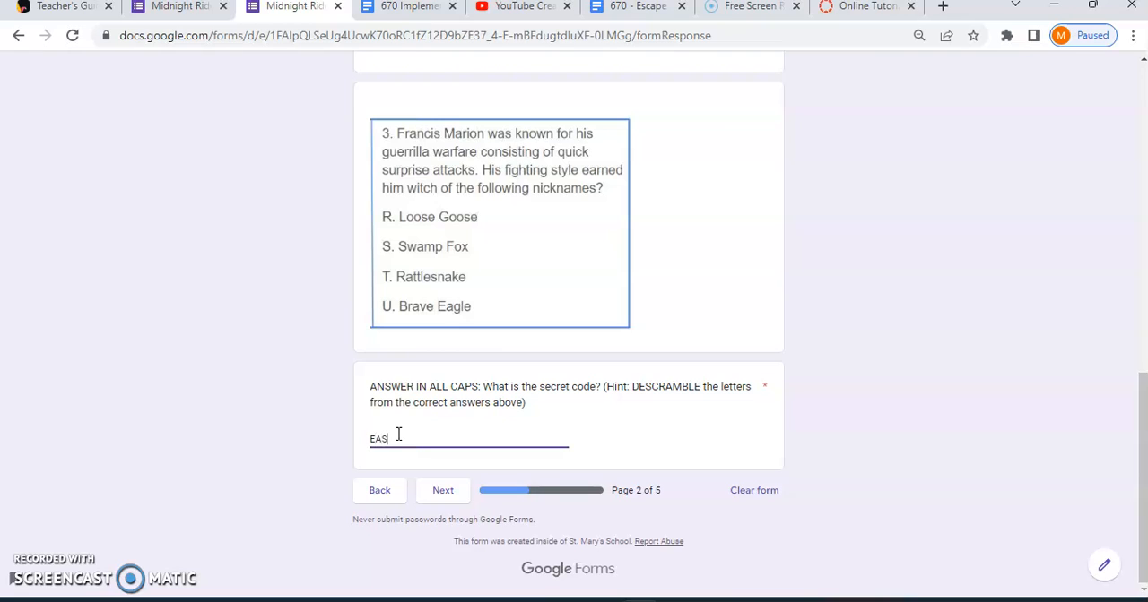
left_click(443, 491)
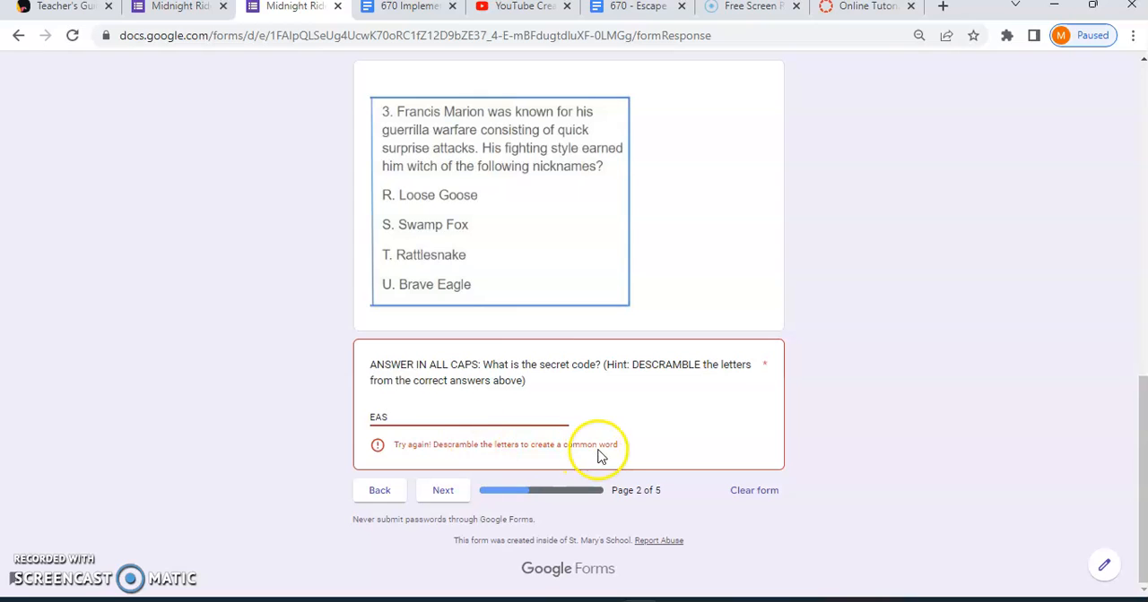
Replace the secret code answer with SEA and continue to the third page.
left_click_drag(418, 420, 330, 425)
type("SEA")
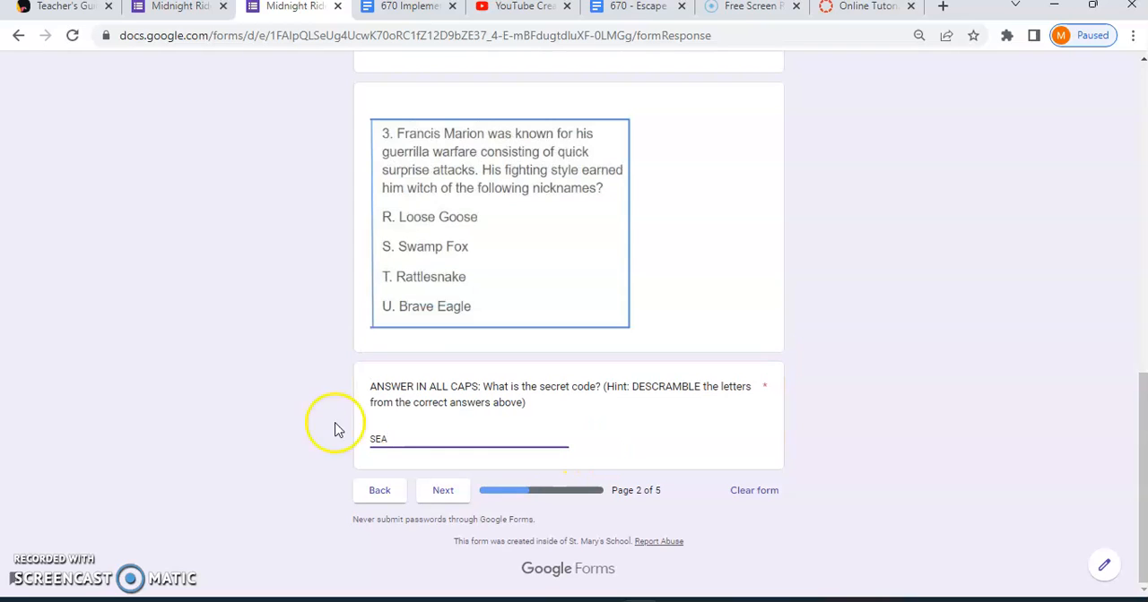
left_click(446, 484)
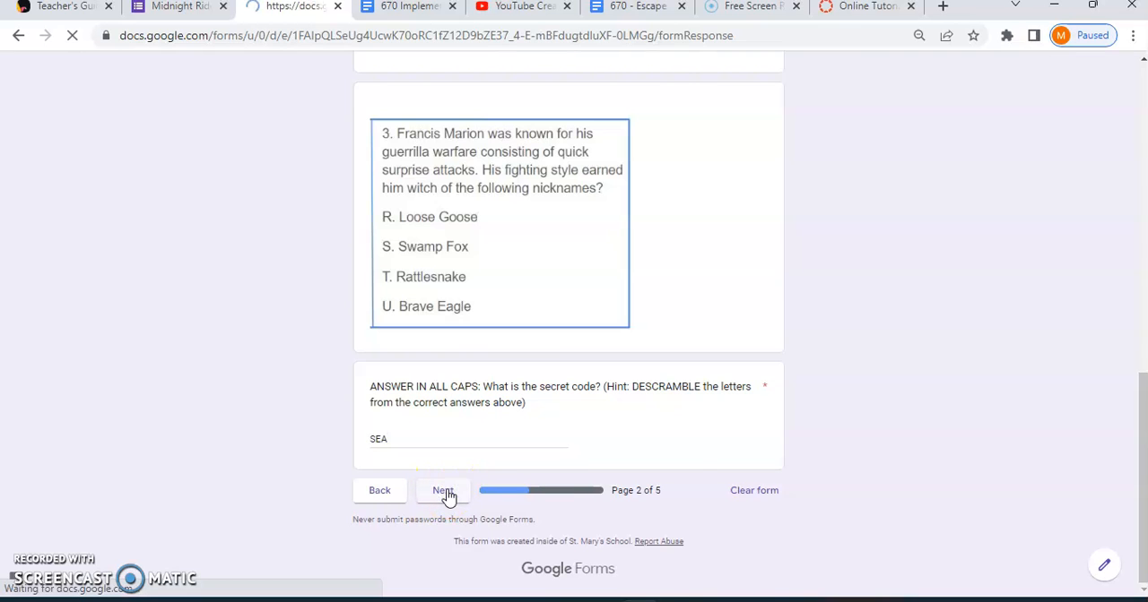
Answer the Virginian delegate question about "give me liberty or give me death" with HENRY.
left_click_drag(1140, 180, 1131, 310)
left_click(390, 338)
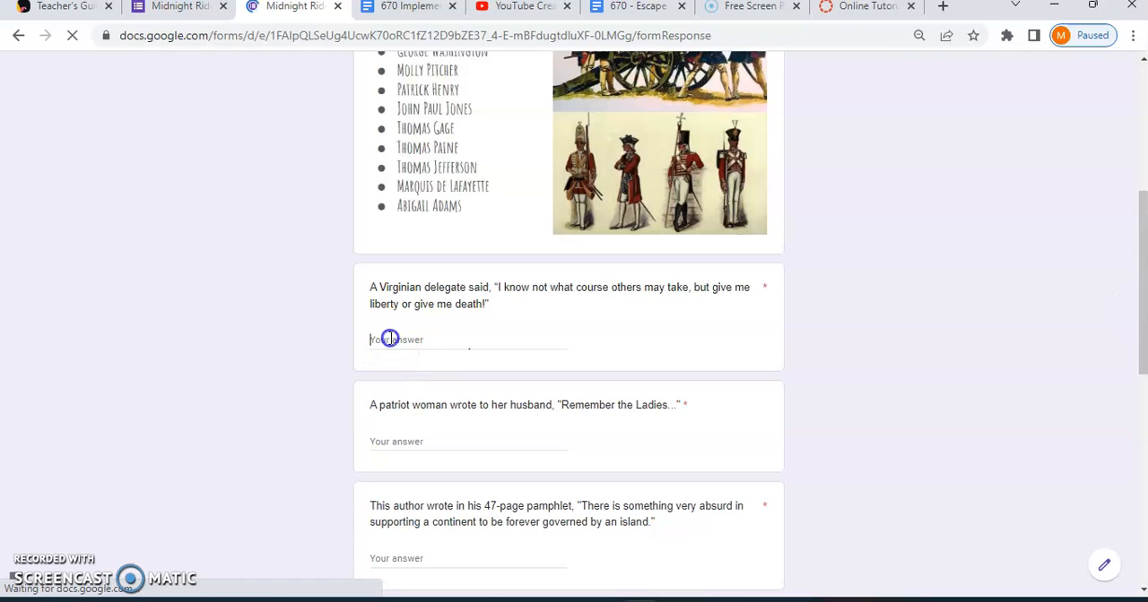
type("HENRY")
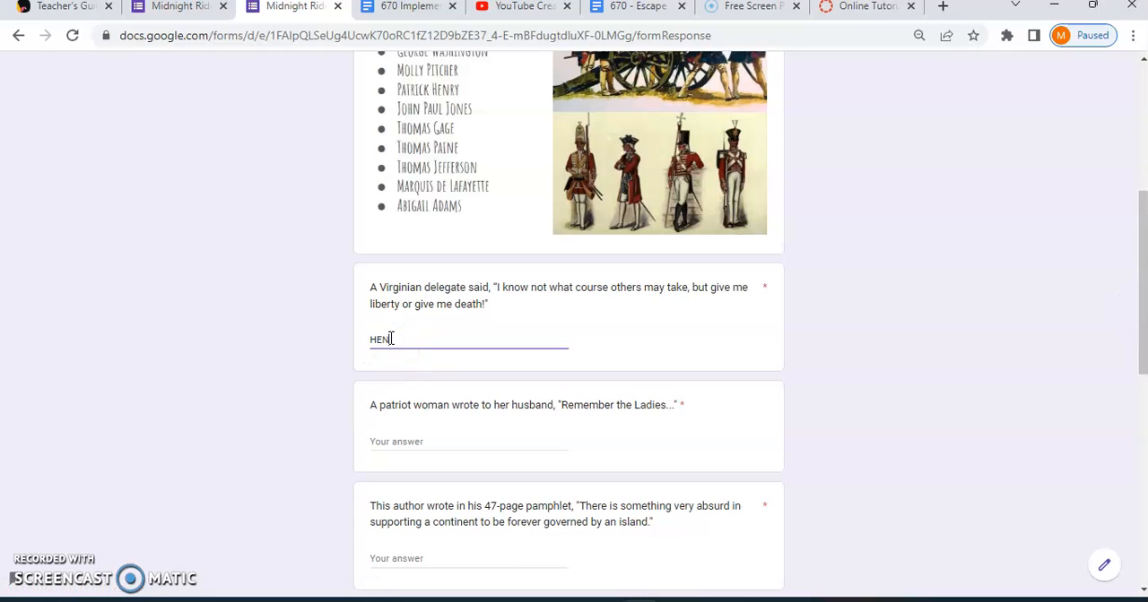
Test the validation of the "Remember the Ladies" question with the answer PAINE, and look over the remaining quote questions.
left_click(399, 437)
type("PAine")
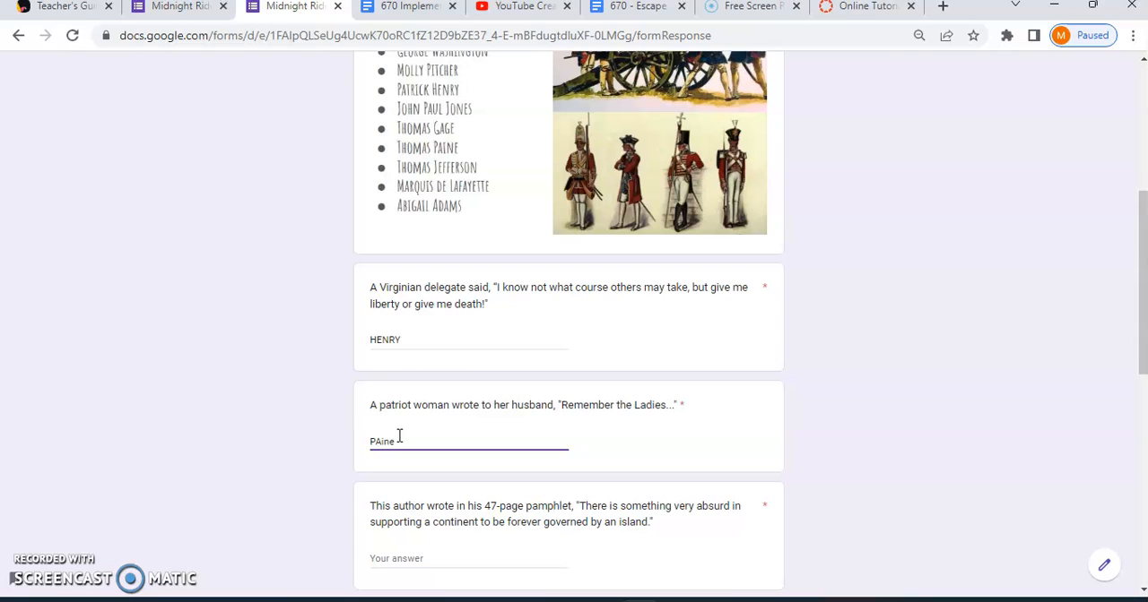
key("BackSpace")
key("BackSpace")
type("INE")
left_click(404, 558)
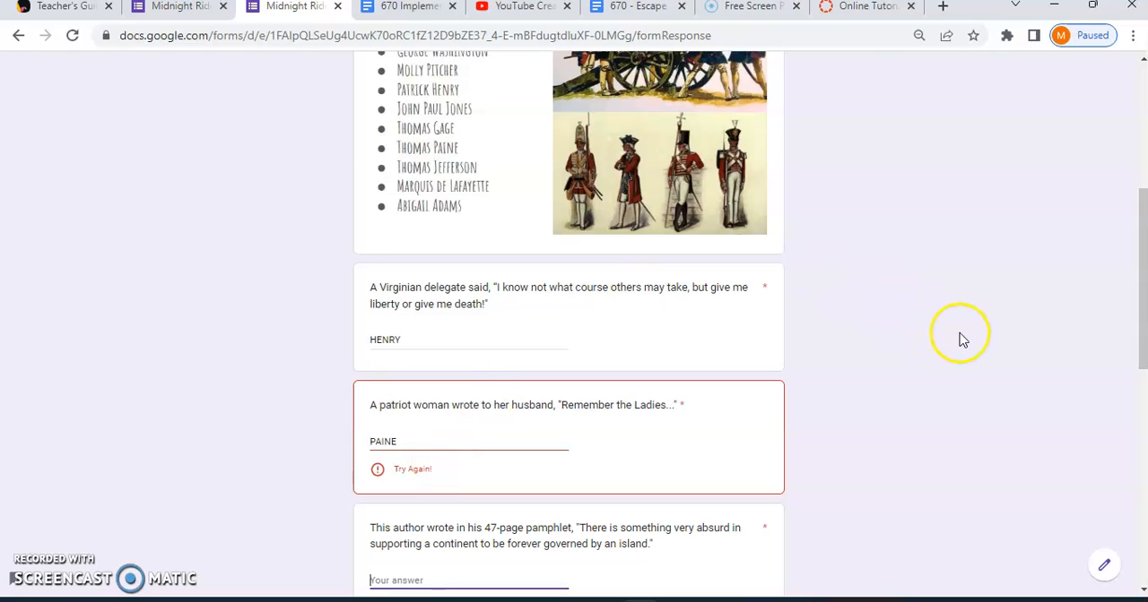
left_click(1142, 285)
left_click_drag(1142, 285, 1143, 399)
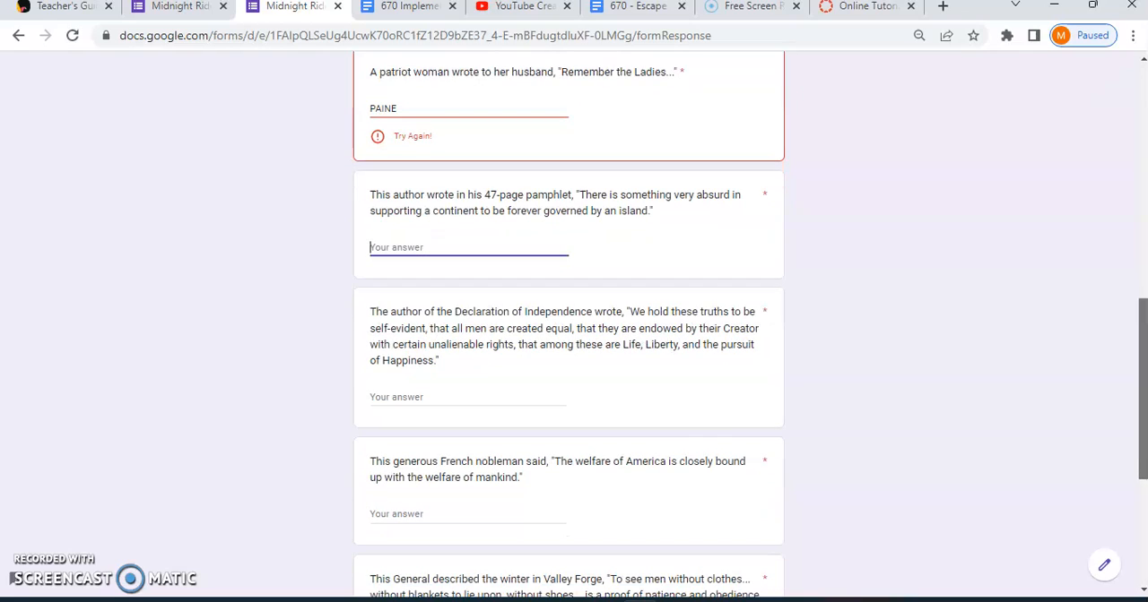